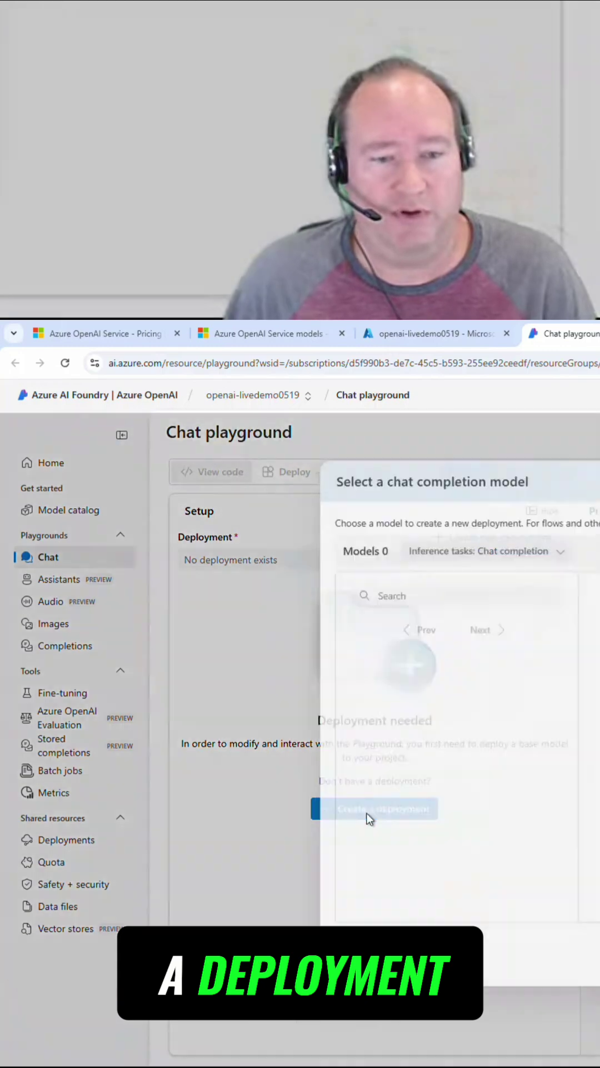
# Start a new deployment with gpt-4.1 as the chat completion model and continue to its settings.
pyautogui.click(370, 809)
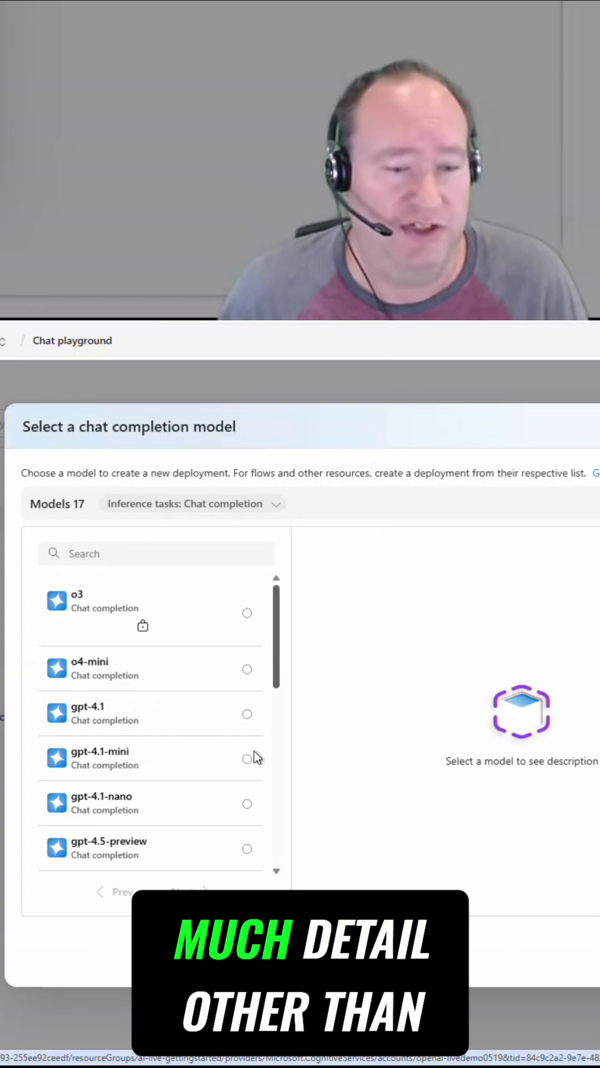
pyautogui.click(241, 724)
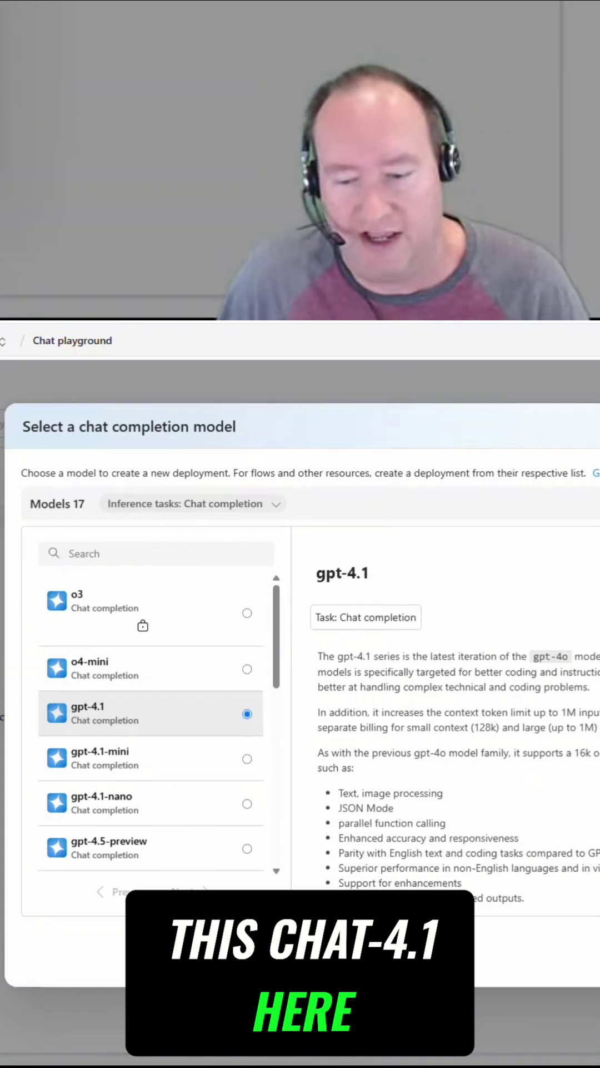
pyautogui.click(584, 951)
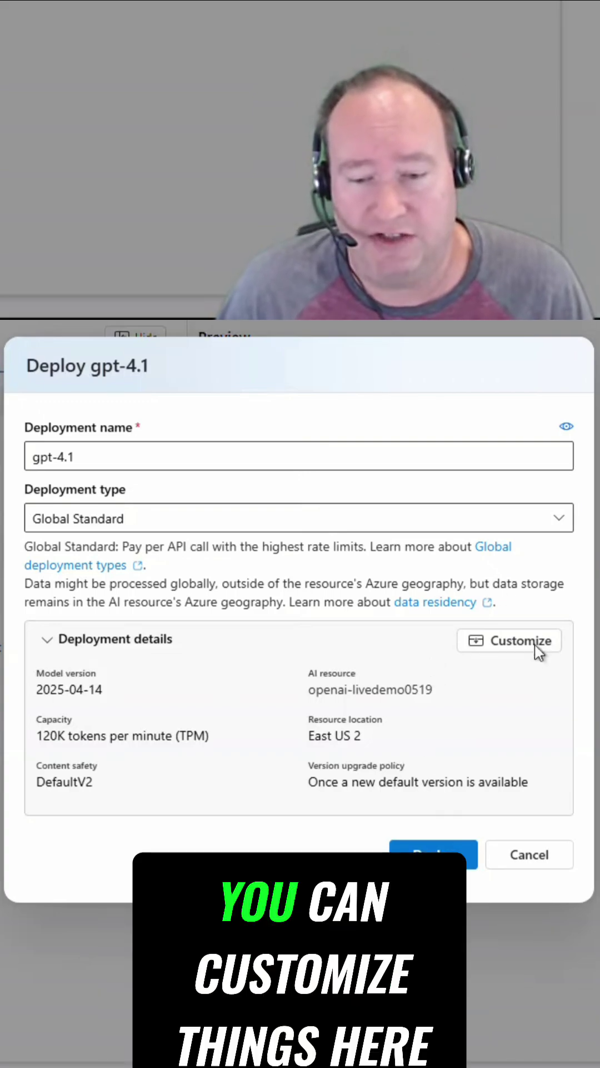
# Expand the gpt-4.1 deployment details and deploy with default upgrade policy, 120K TPM and DefaultV2 filter.
pyautogui.click(519, 642)
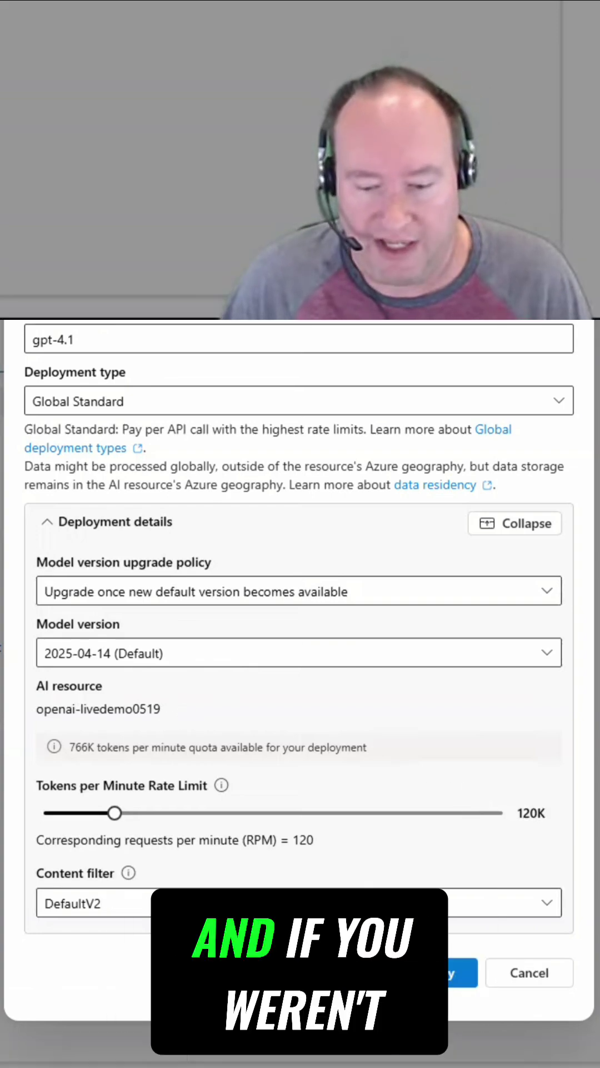
pyautogui.click(454, 971)
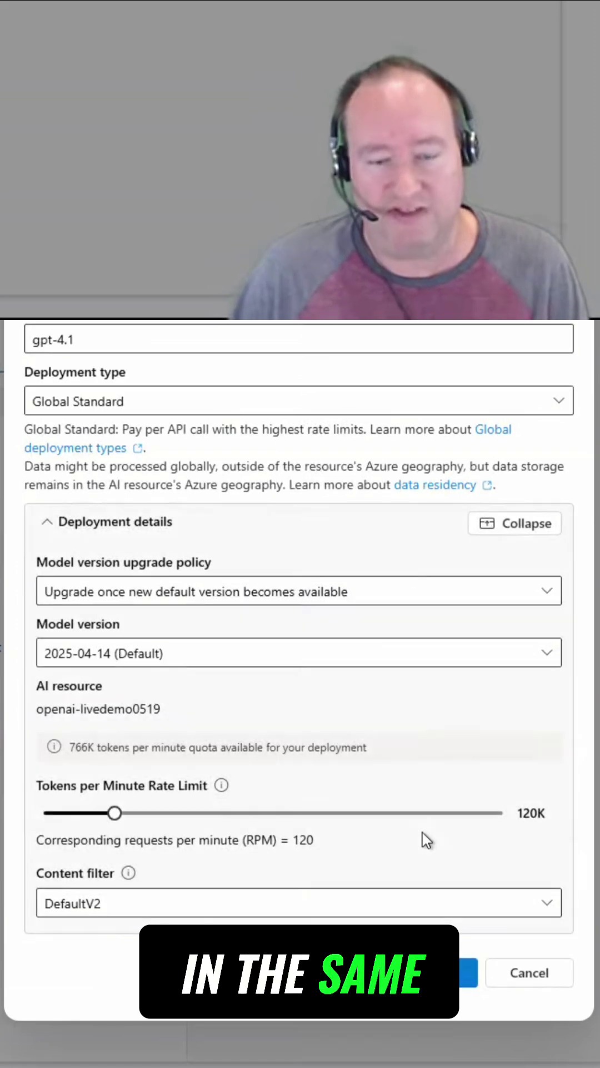